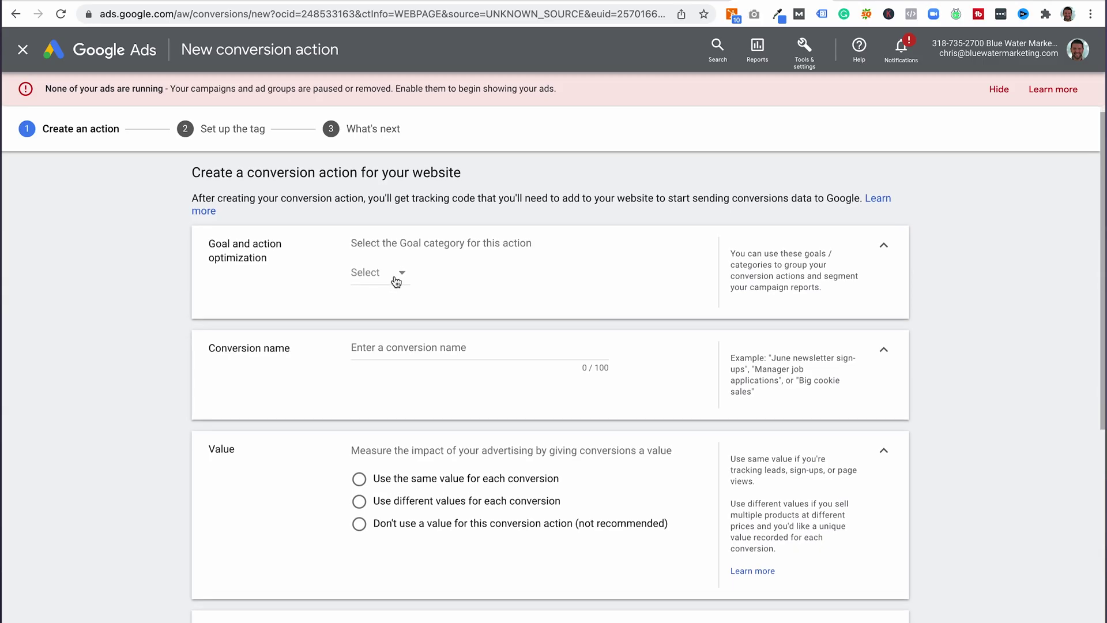
- Choose Submit lead form as the goal category and expand the conversion action optimization options
{"action": "scroll", "coordinate": [419, 328], "scroll_direction": "down", "scroll_amount": 1}
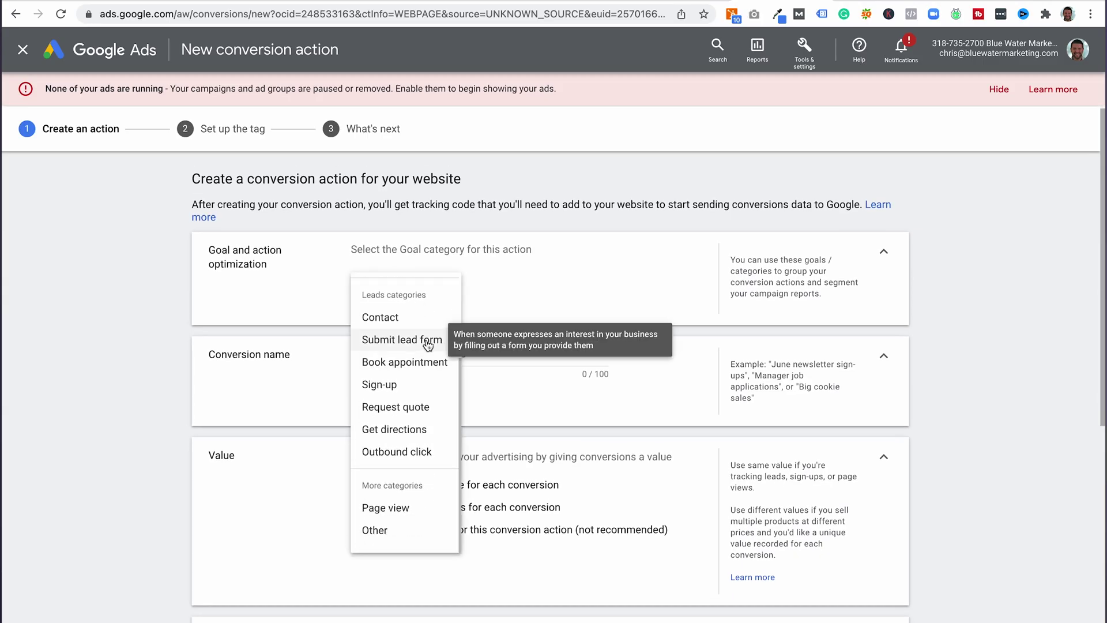
{"action": "left_click", "coordinate": [427, 344]}
{"action": "left_click", "coordinate": [536, 328]}
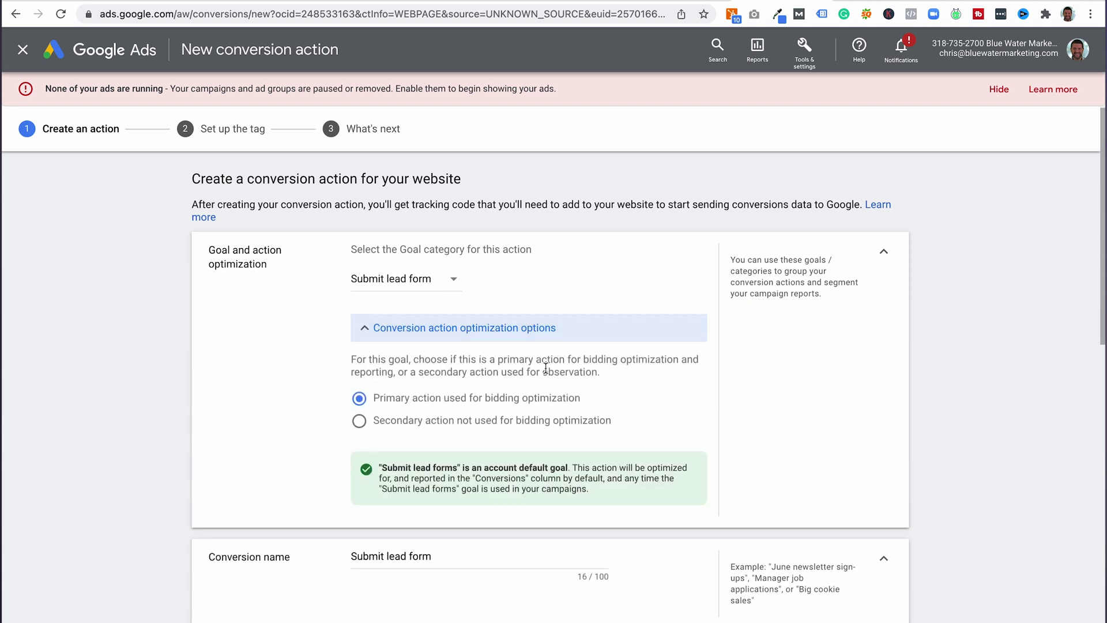
{"action": "scroll", "coordinate": [391, 315], "scroll_direction": "down", "scroll_amount": 2}
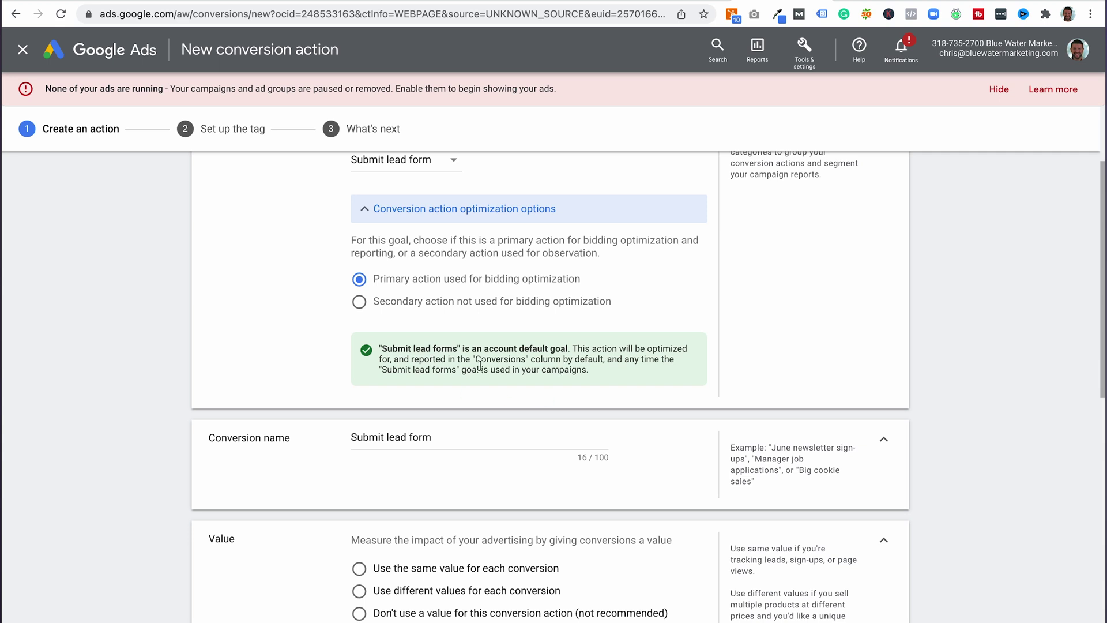
{"action": "scroll", "coordinate": [430, 349], "scroll_direction": "down", "scroll_amount": 5}
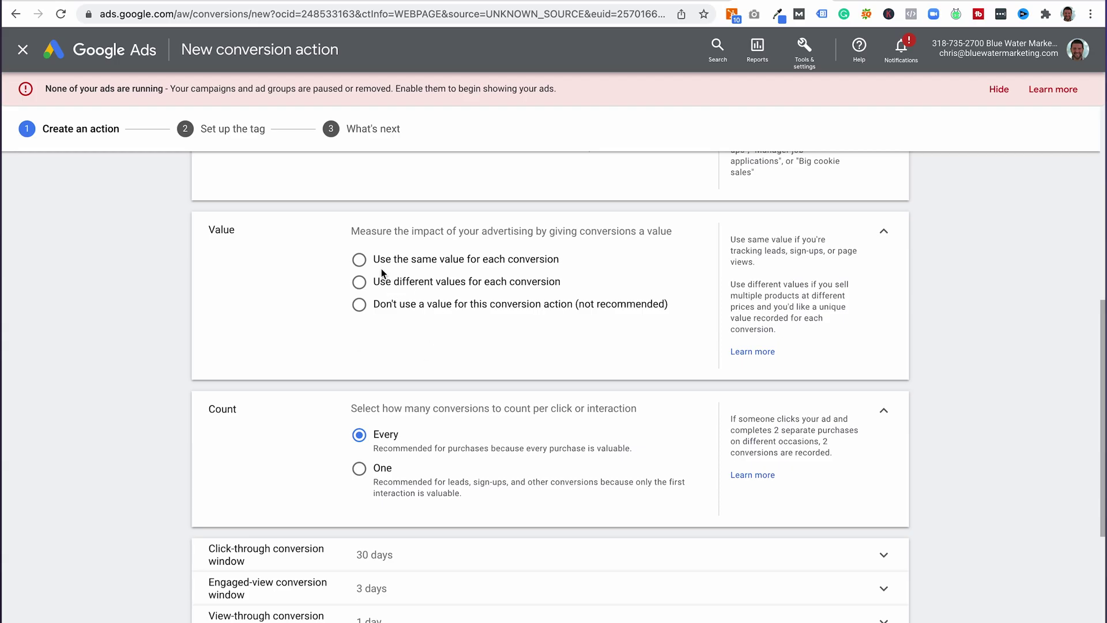
- Give every conversion the same value of USD 1 and create the Submit lead form action
{"action": "left_click", "coordinate": [359, 260]}
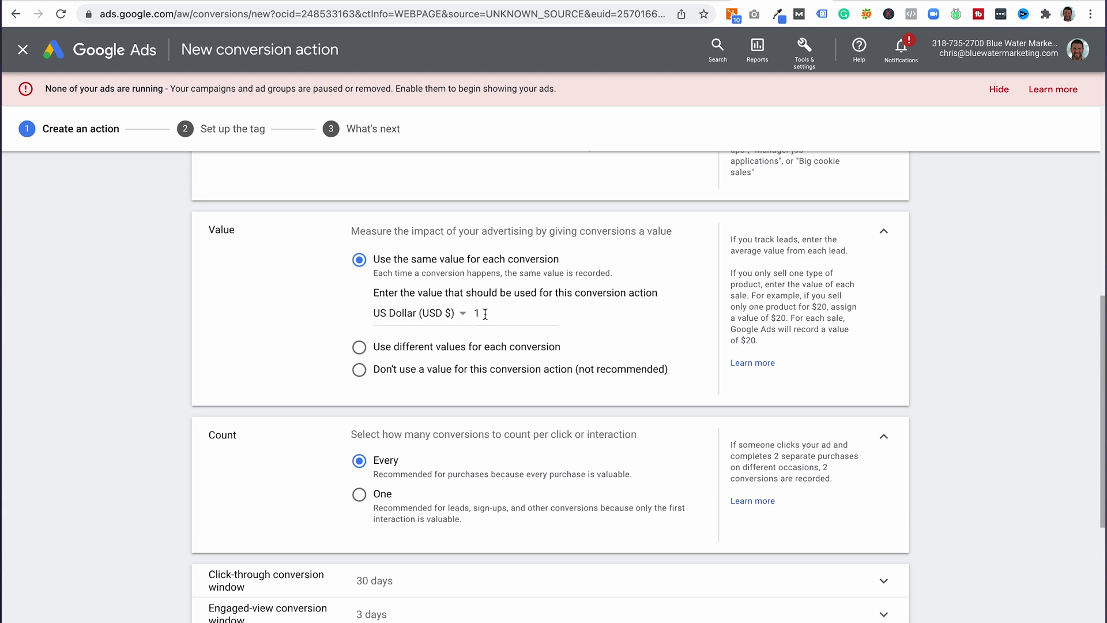
{"action": "scroll", "coordinate": [488, 313], "scroll_direction": "down", "scroll_amount": 3}
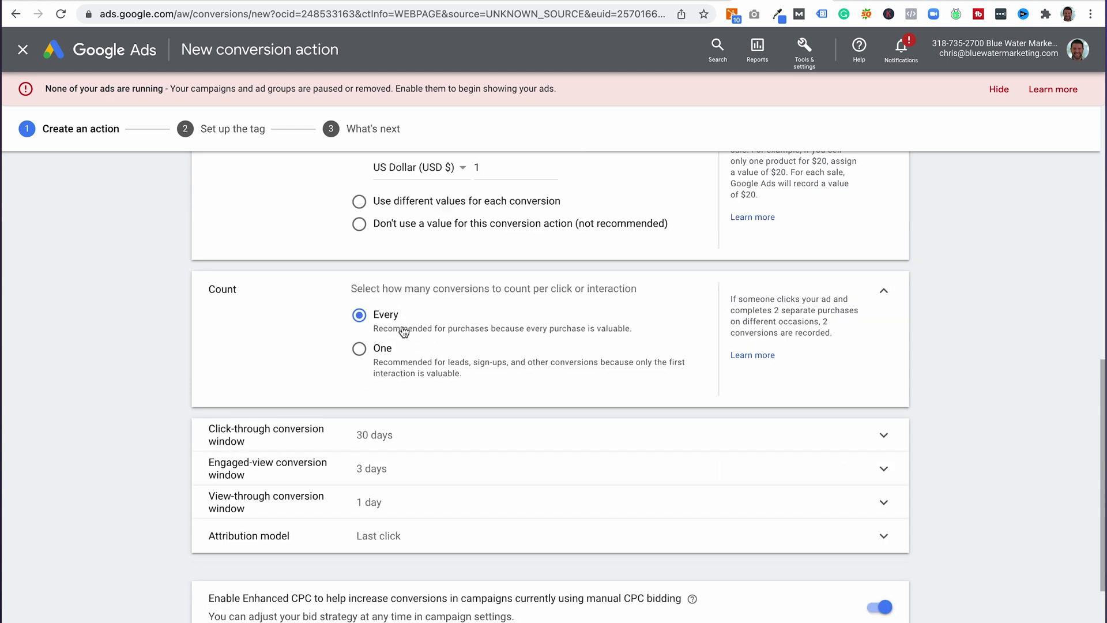
{"action": "scroll", "coordinate": [404, 331], "scroll_direction": "down", "scroll_amount": 2}
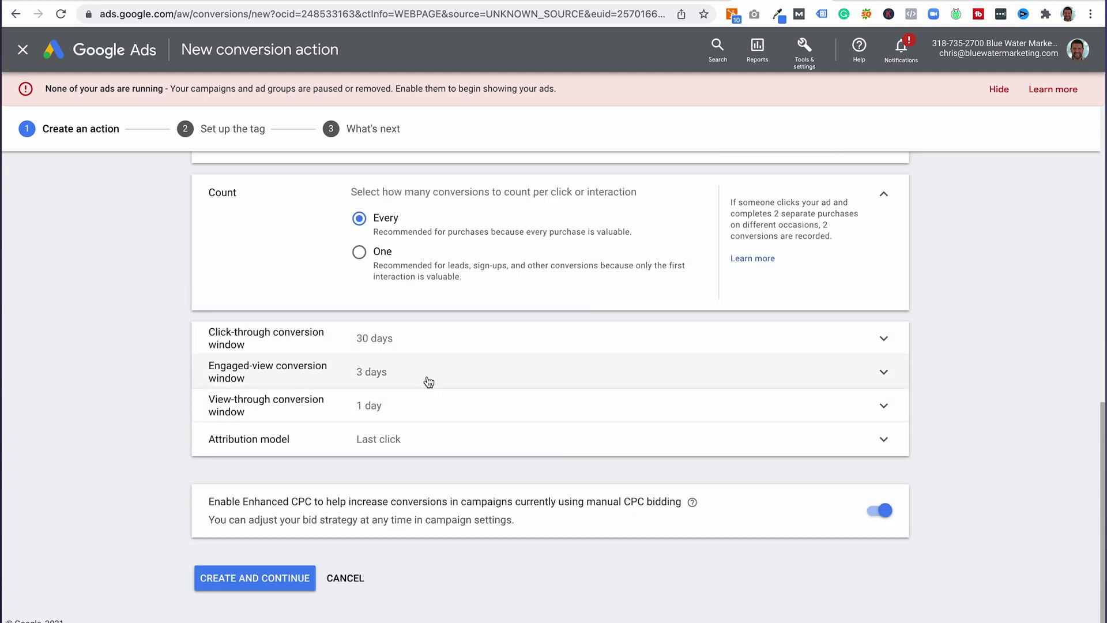
{"action": "left_click", "coordinate": [293, 575]}
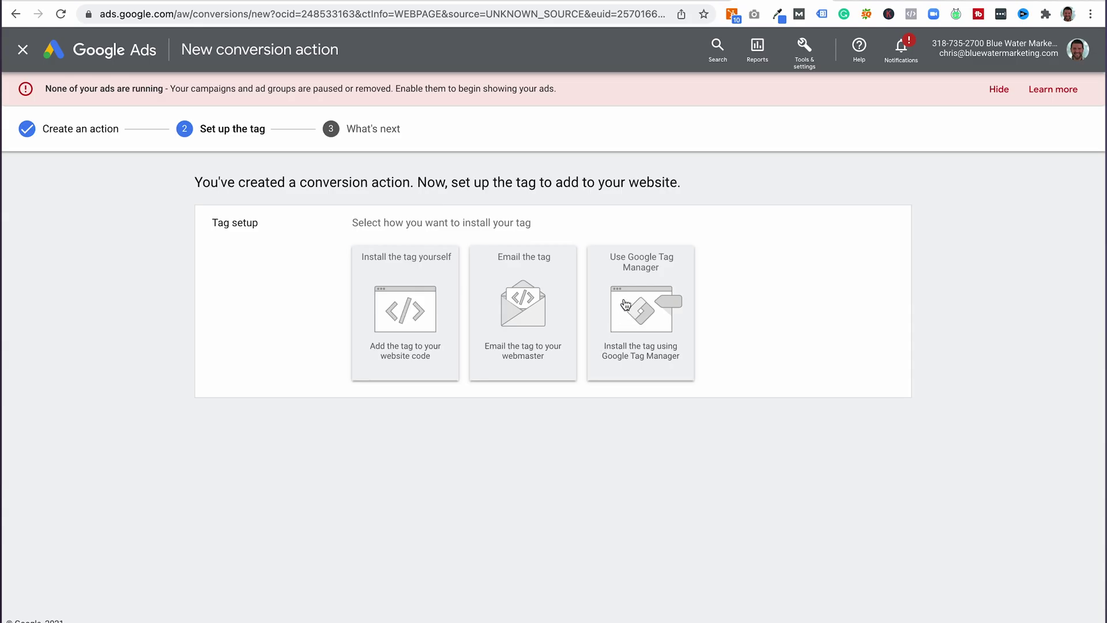
- Select the Use Google Tag Manager option to reveal the conversion ID and label
{"action": "left_click", "coordinate": [659, 302]}
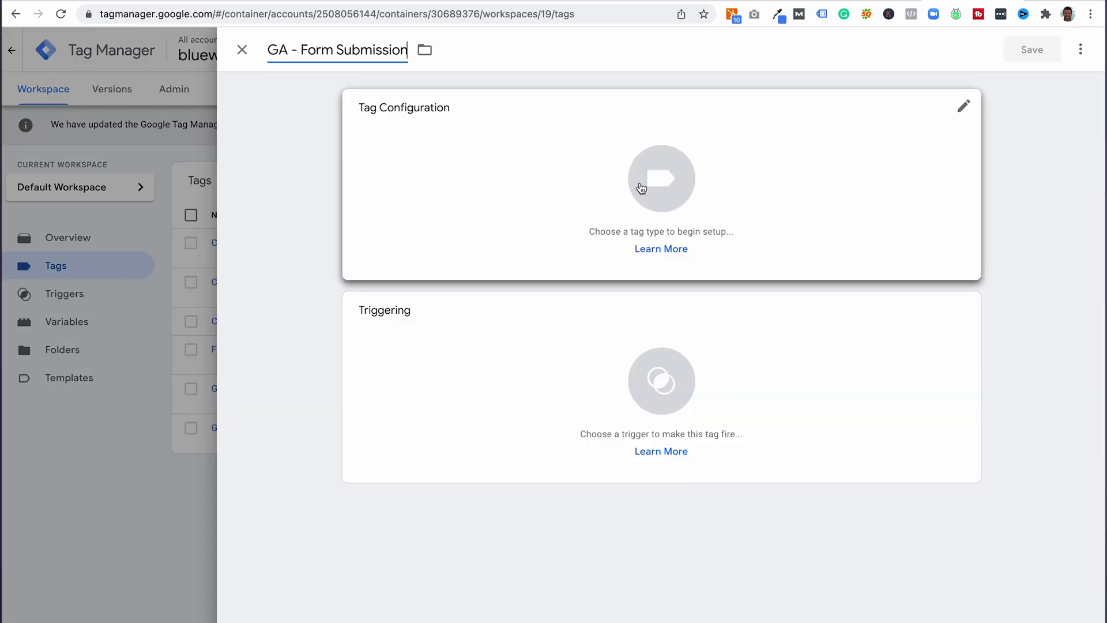
- Open the tag type chooser for the GA - Form Submission tag
{"action": "left_click", "coordinate": [641, 188]}
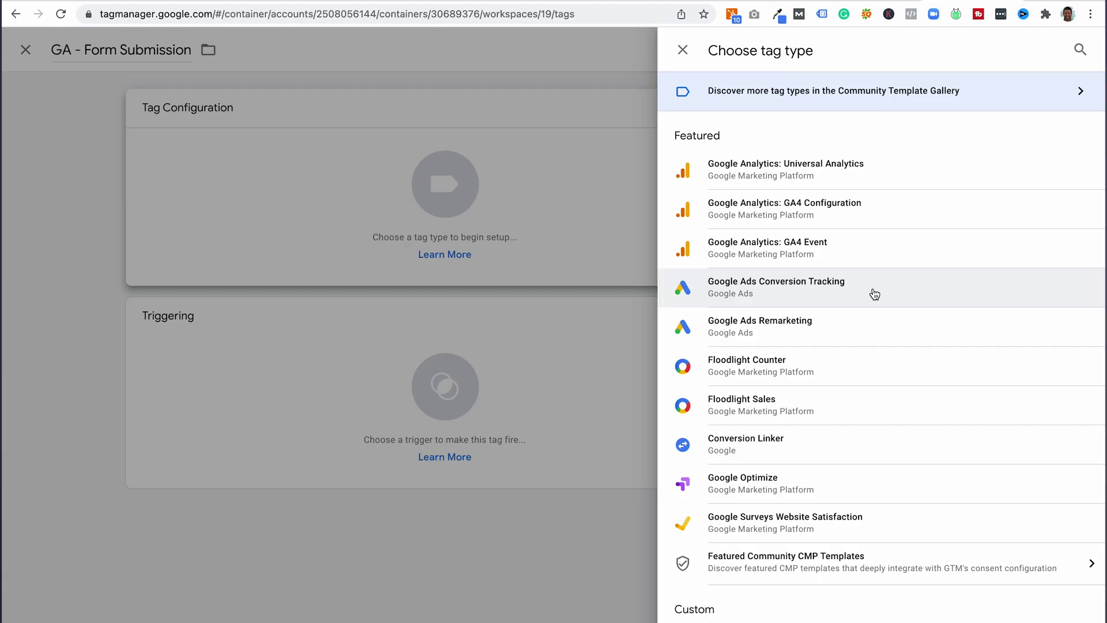
- Make the tag Google Ads Conversion Tracking and fill in the conversion ID from Google Ads
{"action": "left_click", "coordinate": [874, 294]}
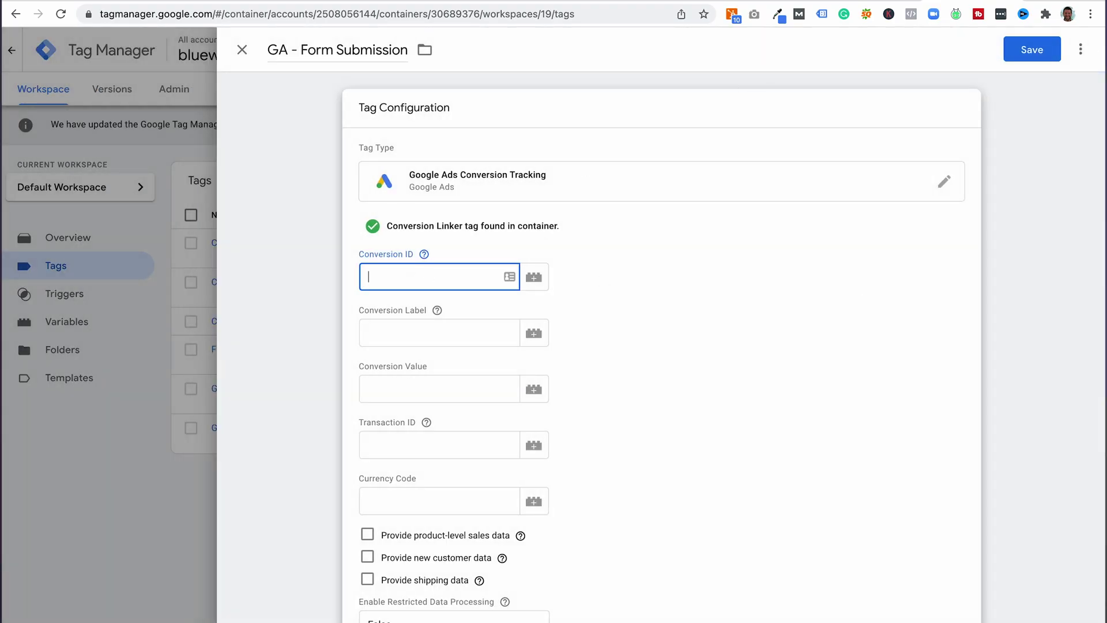
{"action": "key", "text": "ctrl+Tab"}
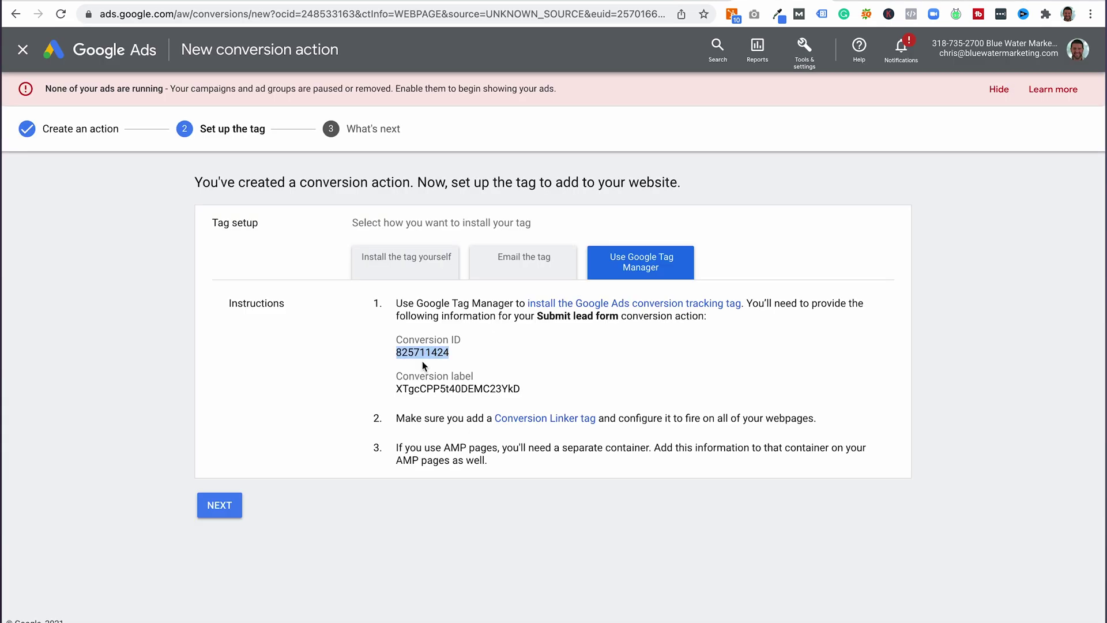
{"action": "key", "text": "ctrl+shift+Tab"}
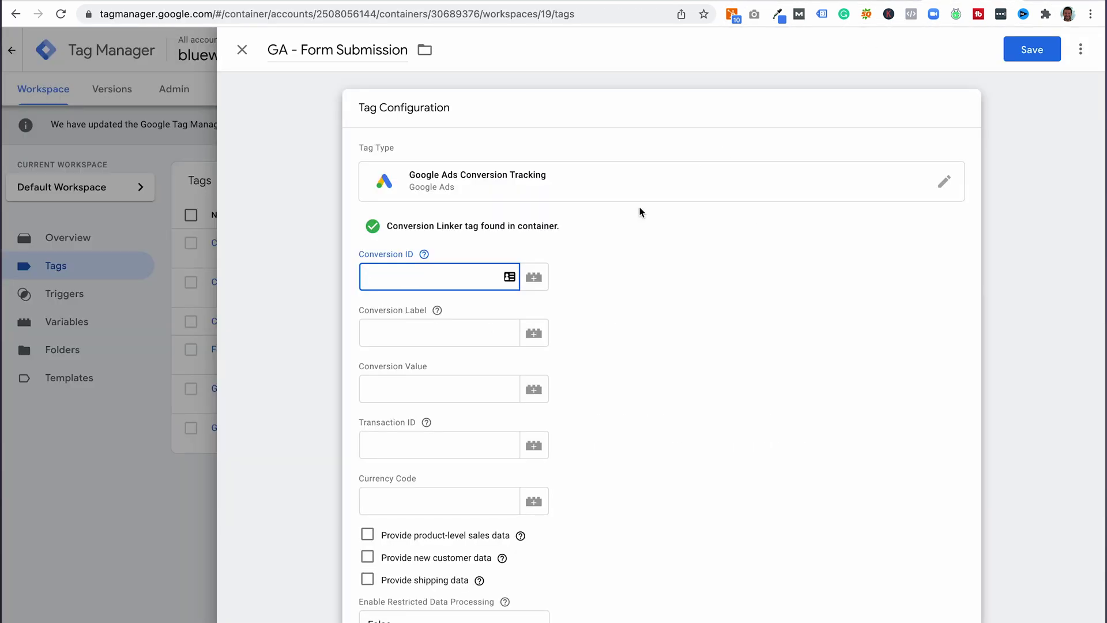
- Copy the conversion label from Google Ads into the tag's Conversion Label field
{"action": "key", "text": "ctrl+Tab"}
{"action": "double_click", "coordinate": [469, 390]}
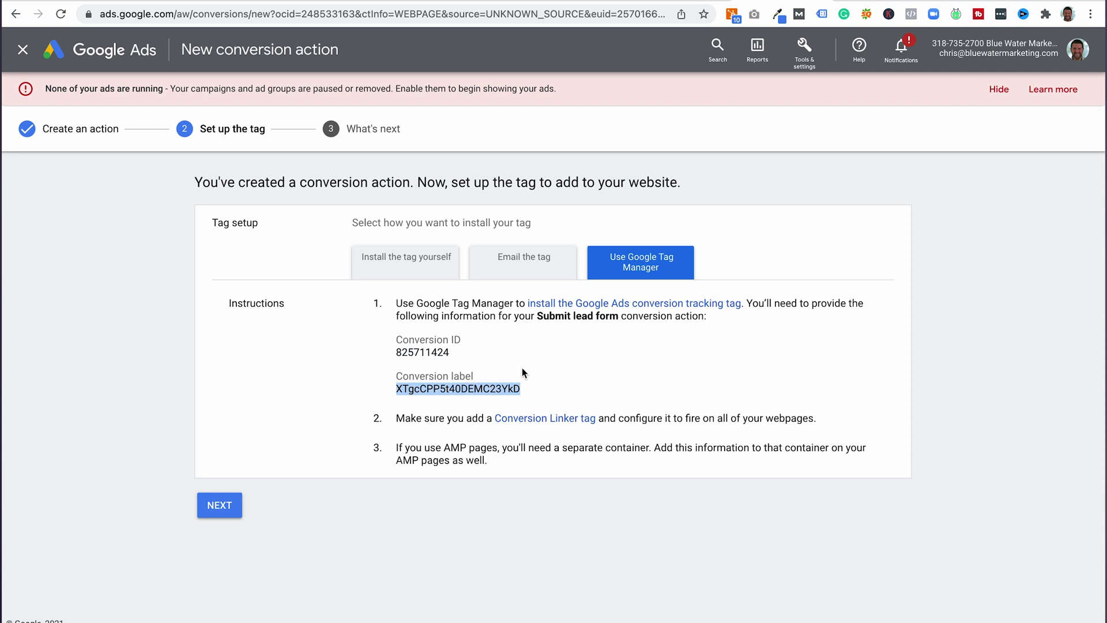
{"action": "key", "text": "ctrl+c"}
{"action": "key", "text": "ctrl+shift+Tab"}
{"action": "key", "text": "Tab"}
{"action": "key", "text": "ctrl+v"}
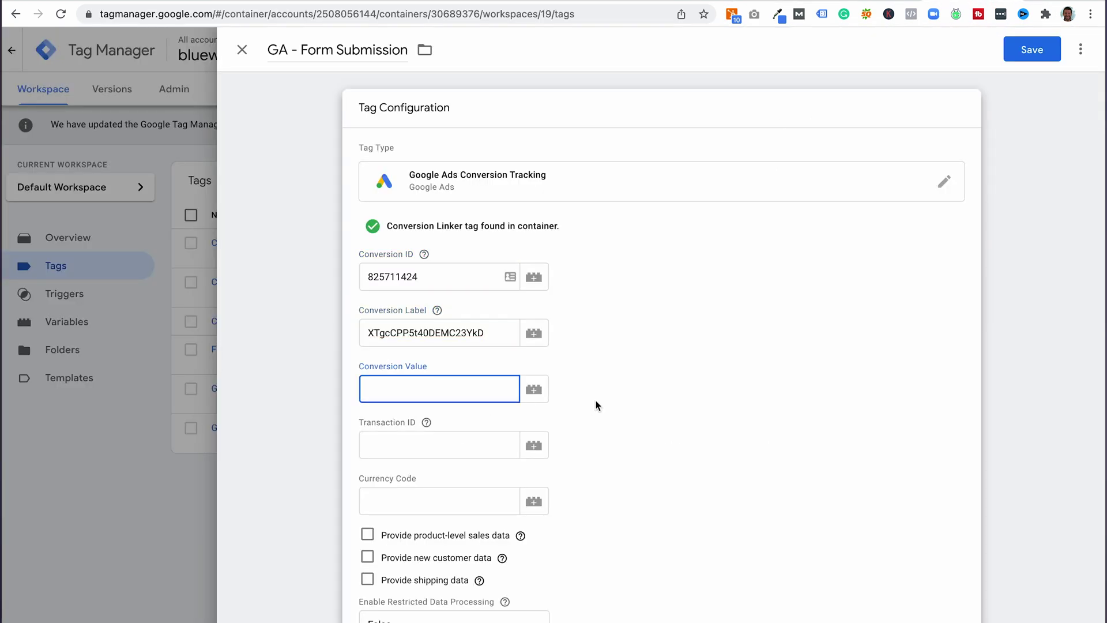
{"action": "scroll", "coordinate": [446, 362], "scroll_direction": "down", "scroll_amount": 5}
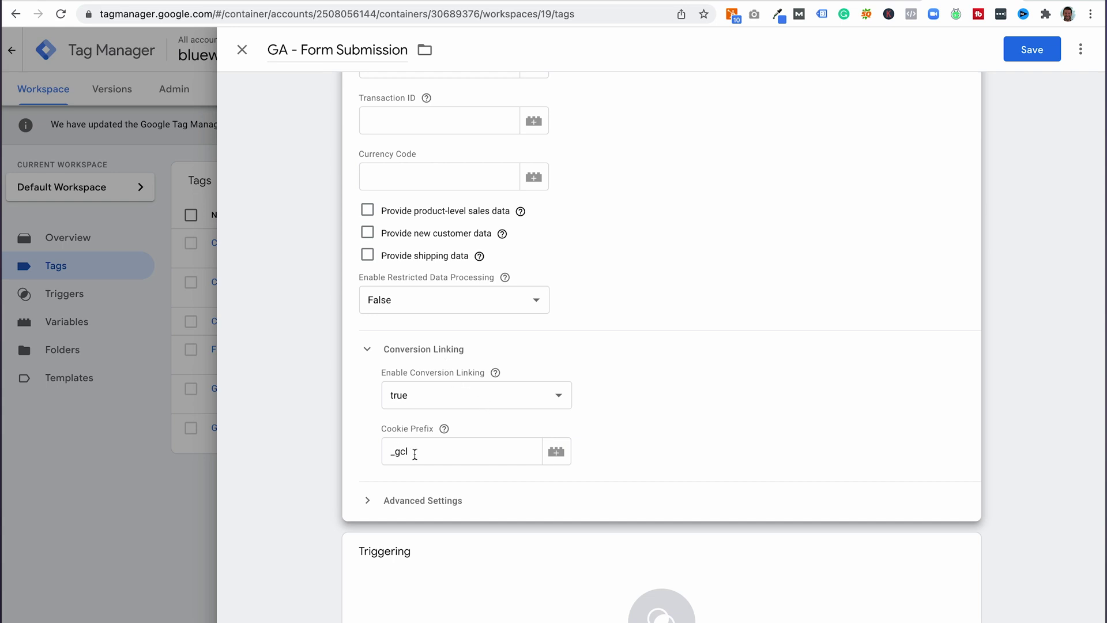
{"action": "scroll", "coordinate": [513, 477], "scroll_direction": "down", "scroll_amount": 2}
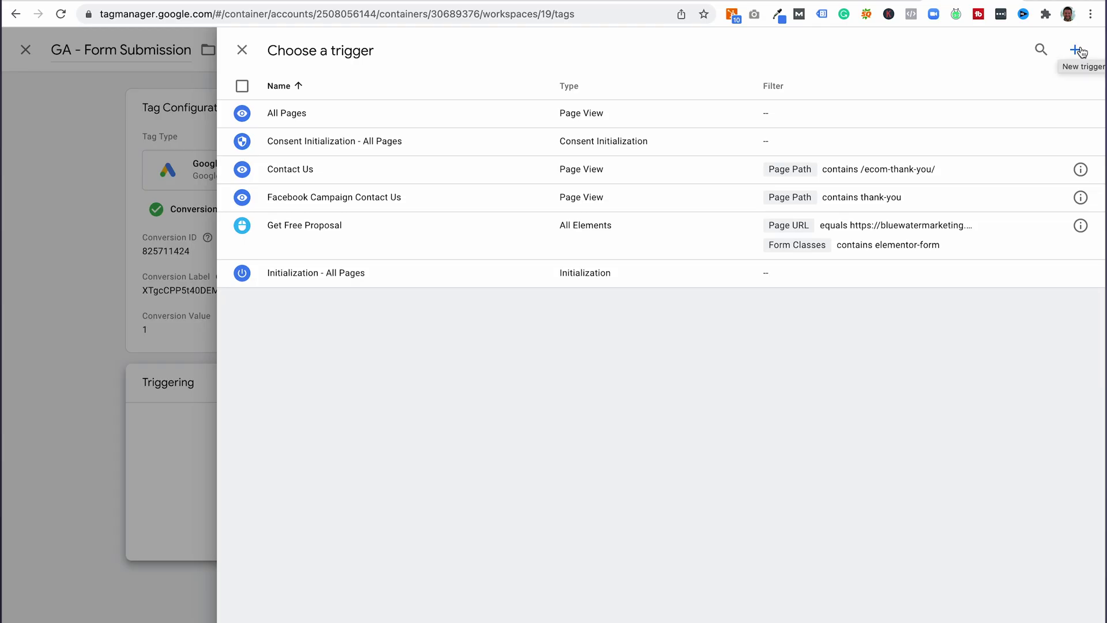
- Create a Form Submission trigger, then inspect the GA - Event- Contact Us Clicked tag in Tag Assistant
{"action": "left_click", "coordinate": [1081, 52]}
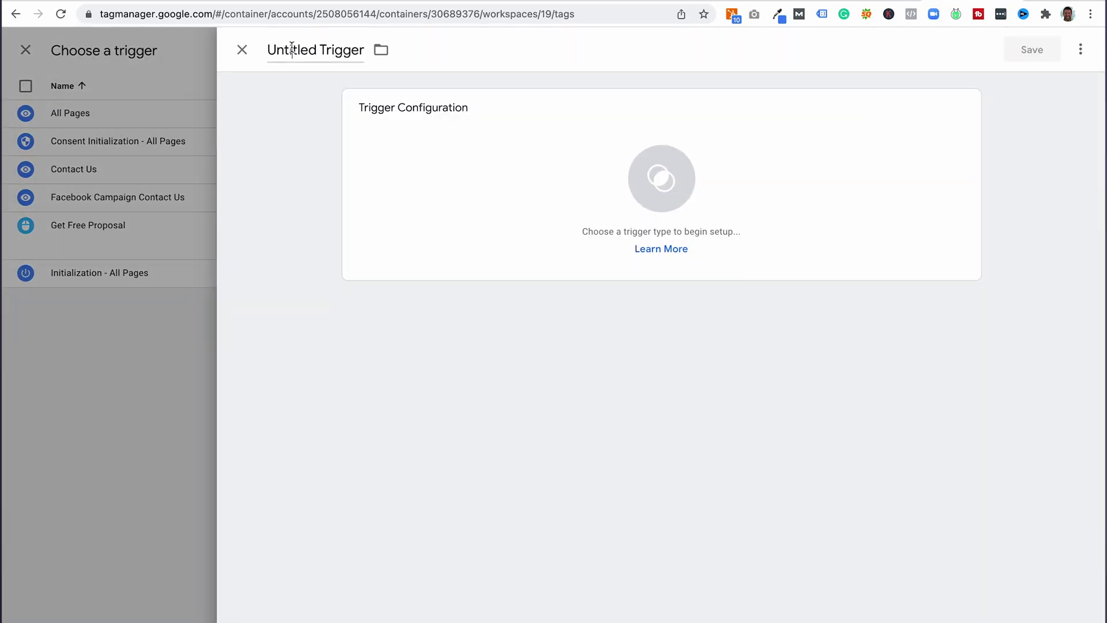
{"action": "left_click", "coordinate": [640, 179]}
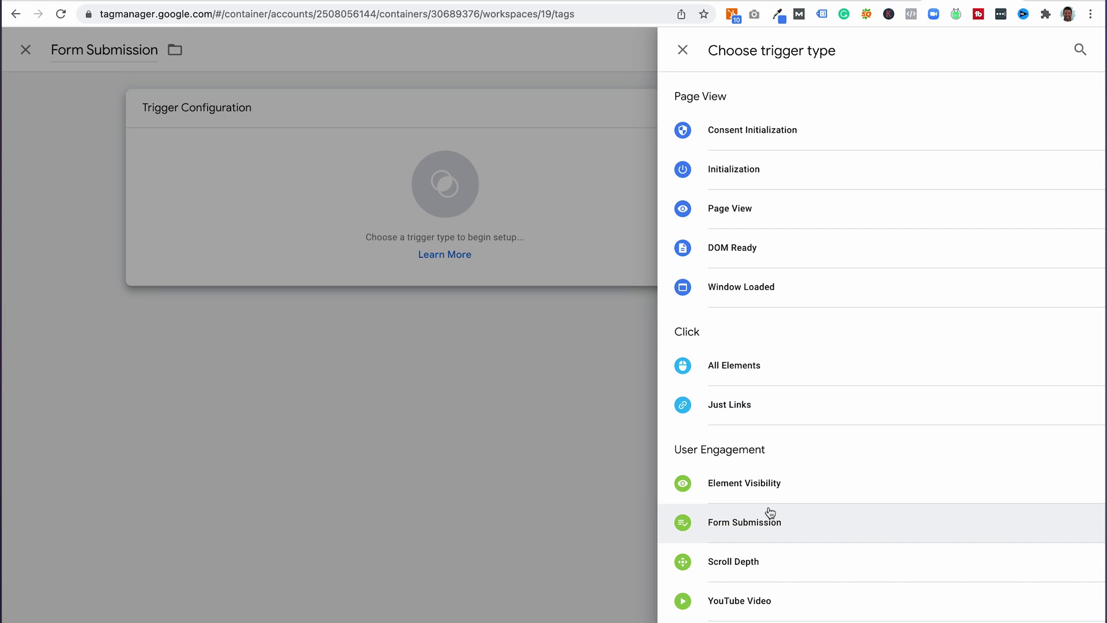
{"action": "left_click", "coordinate": [768, 531]}
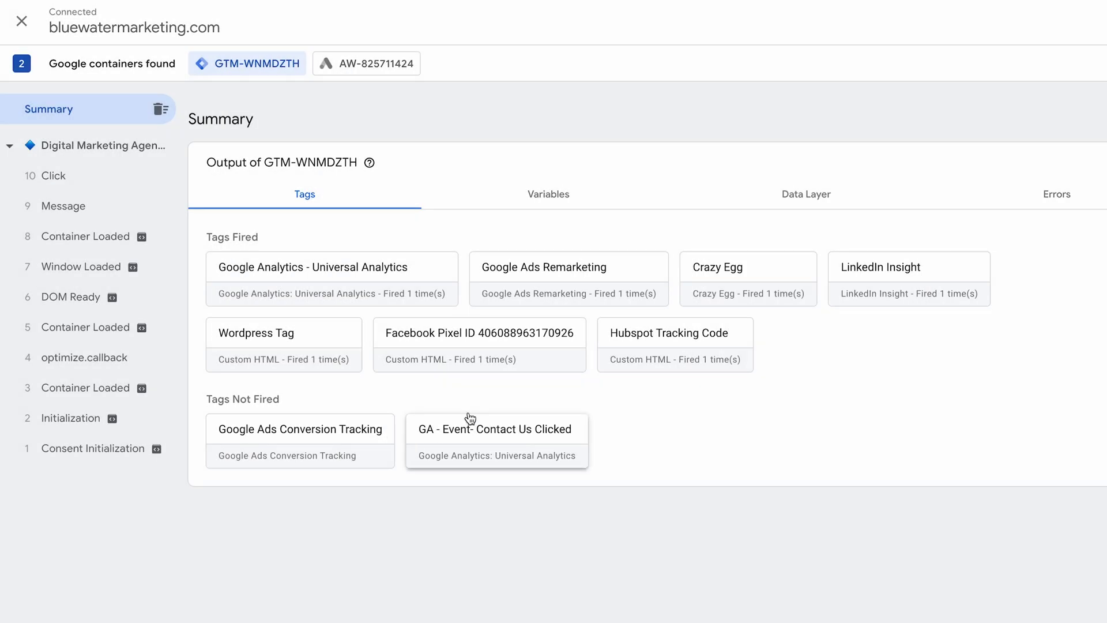
{"action": "left_click", "coordinate": [470, 418]}
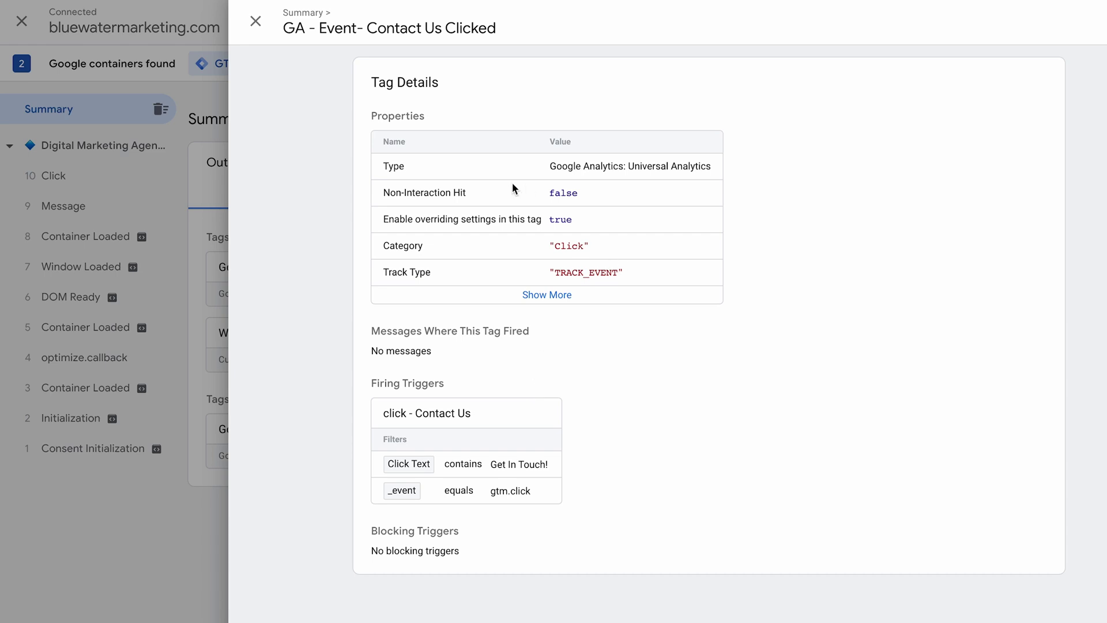
- Close the Contact Us tag details and review the Errors, Data Layer, Variables and Tags views
{"action": "left_click", "coordinate": [253, 22]}
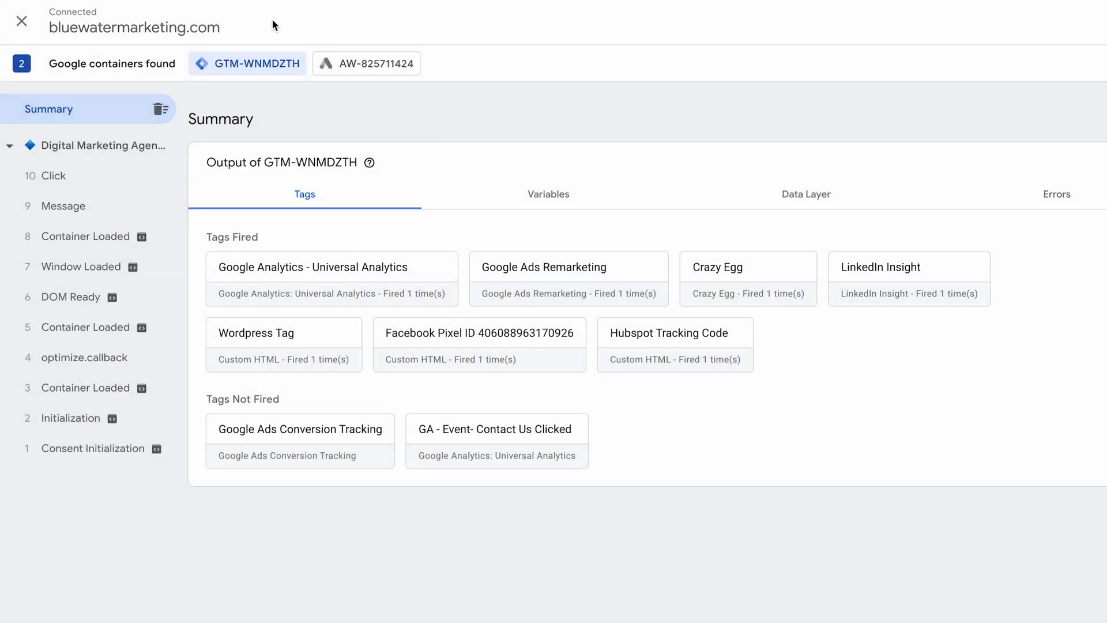
{"action": "left_click", "coordinate": [1066, 201]}
{"action": "left_click", "coordinate": [837, 191]}
{"action": "left_click", "coordinate": [551, 207]}
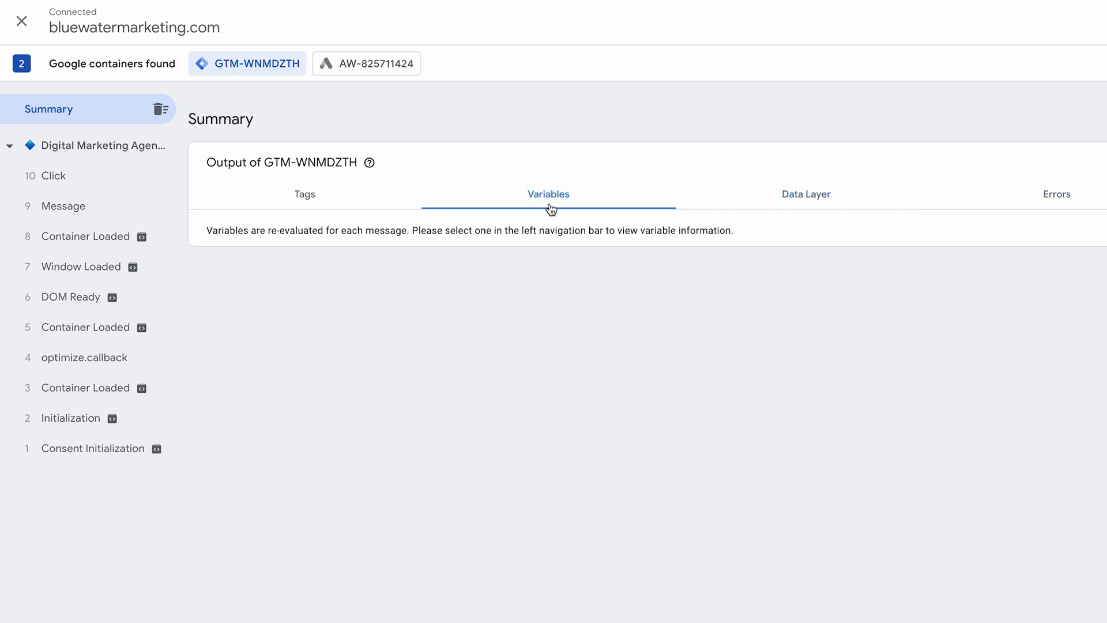
{"action": "left_click", "coordinate": [314, 207]}
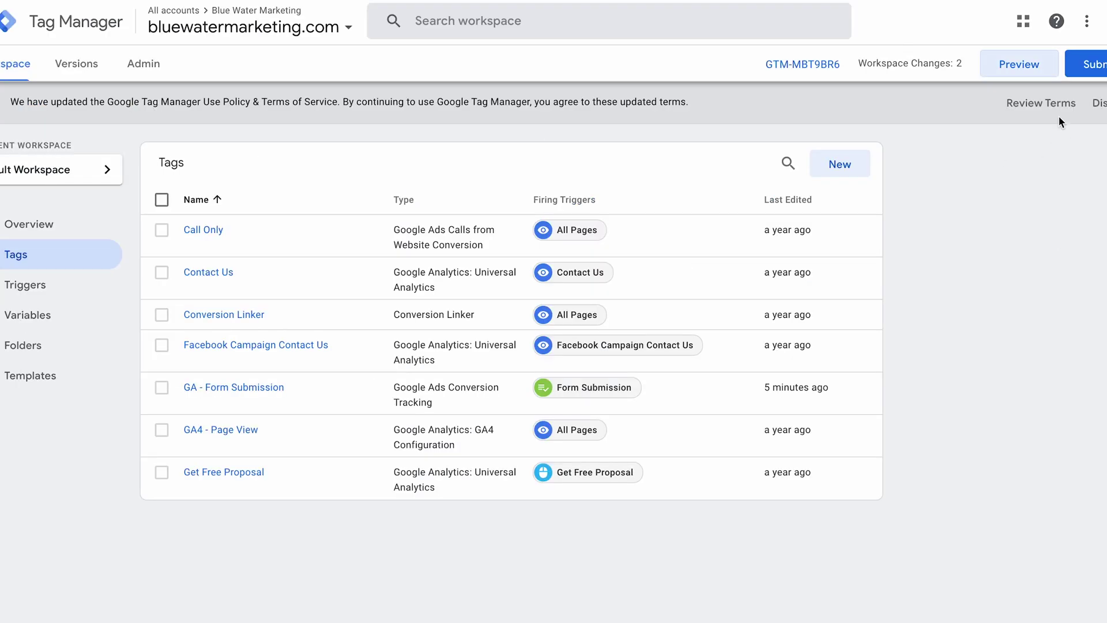
- Submit and publish the workspace as Version 19 without a version description
{"action": "left_click", "coordinate": [1089, 65]}
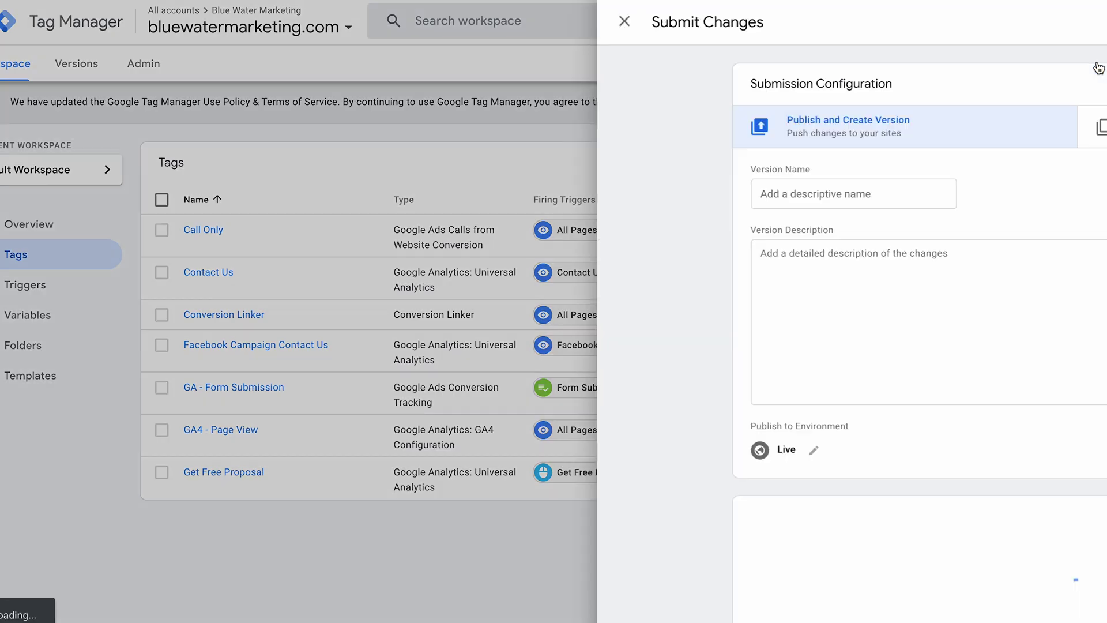
{"action": "left_click", "coordinate": [1090, 29]}
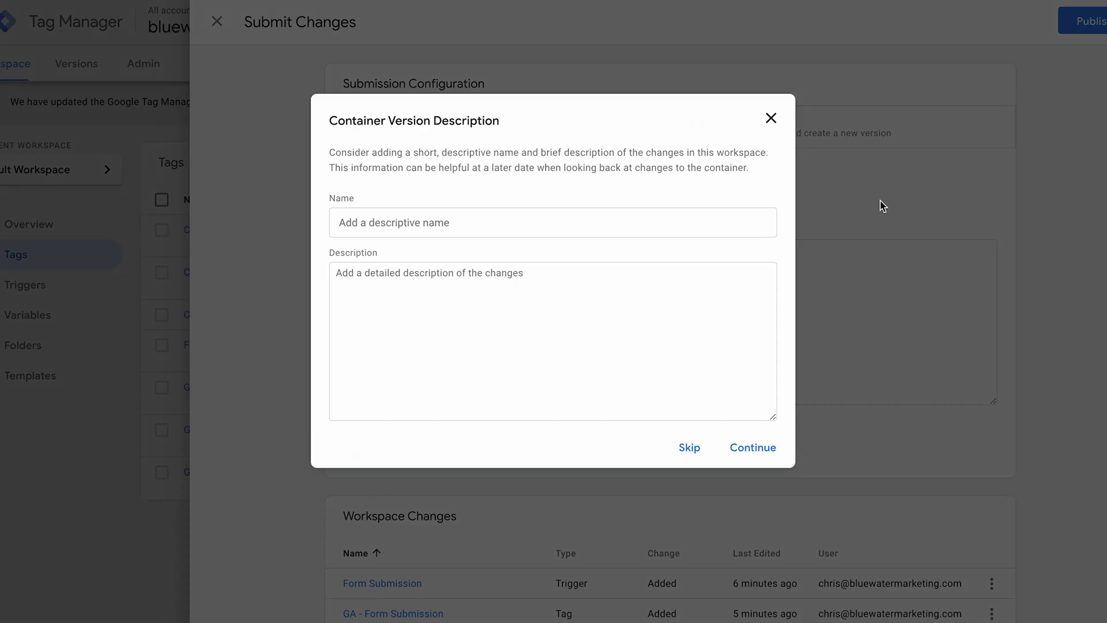
{"action": "left_click", "coordinate": [730, 451]}
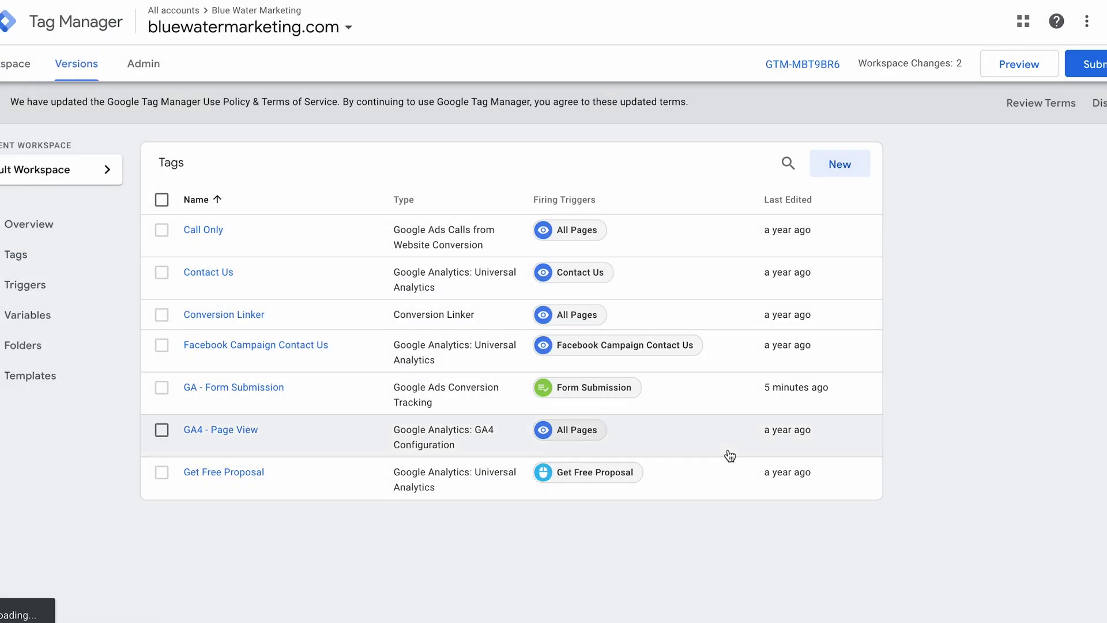